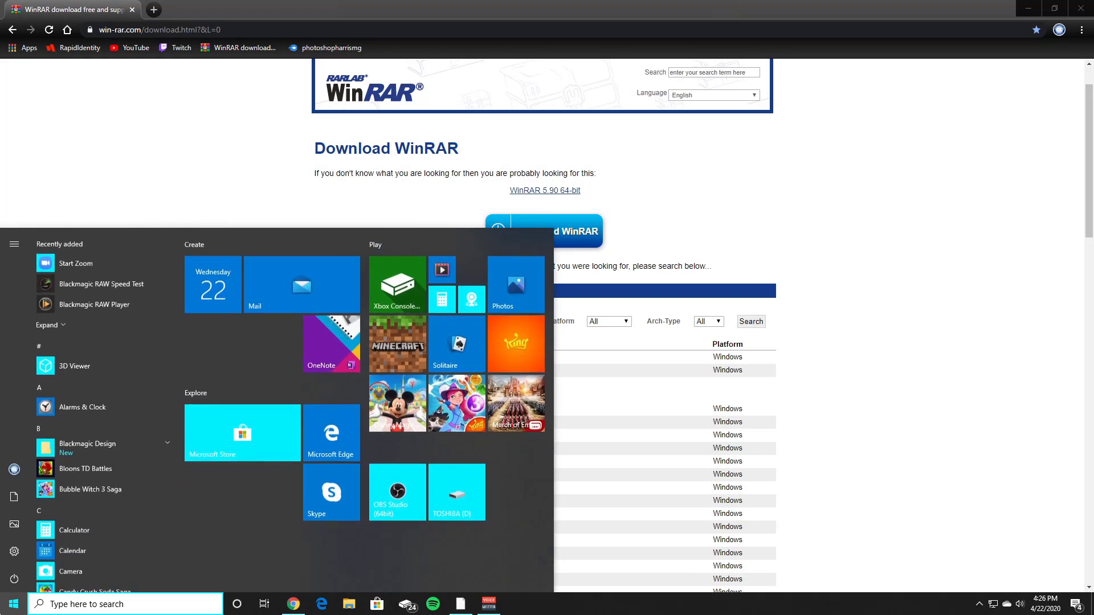
Check the PC's system type on the About page of the Windows system settings, and close Settings
{"action": "left_click", "coordinate": [16, 559]}
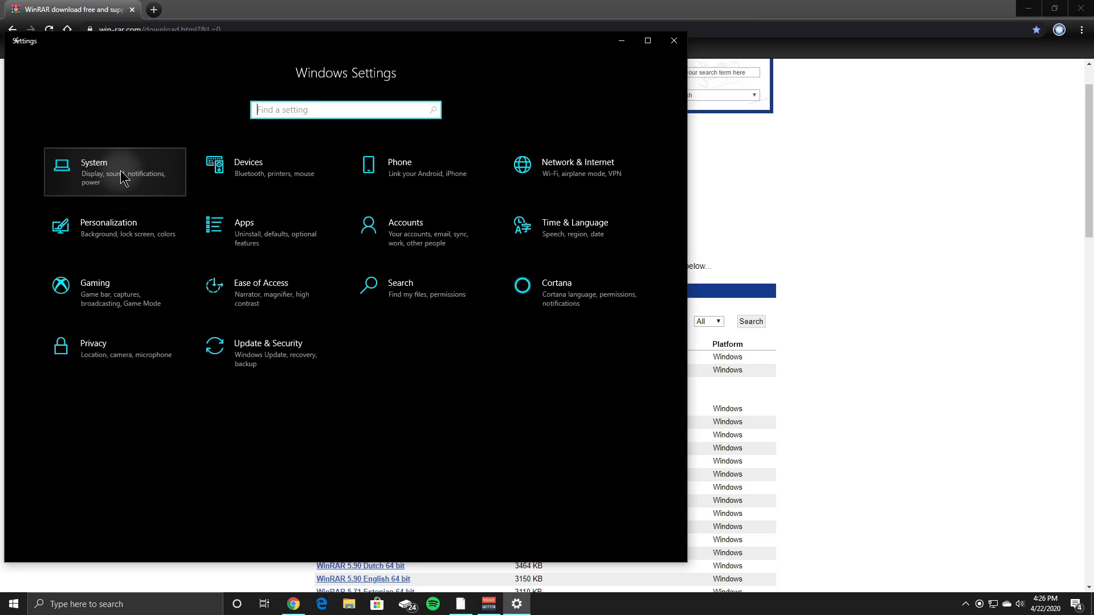
{"action": "left_click", "coordinate": [123, 178]}
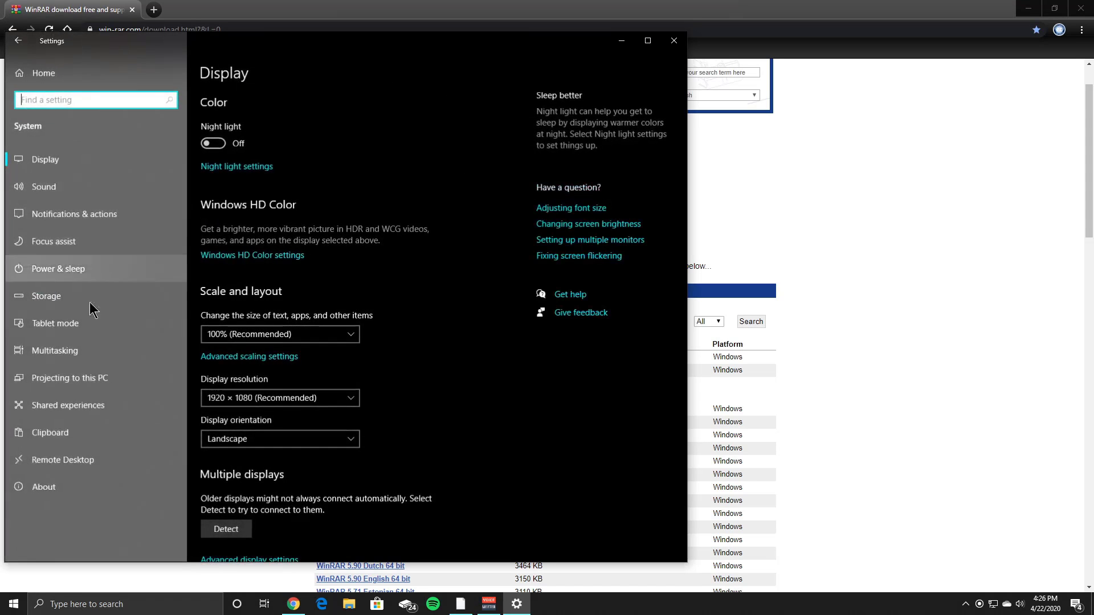
{"action": "left_click", "coordinate": [73, 495]}
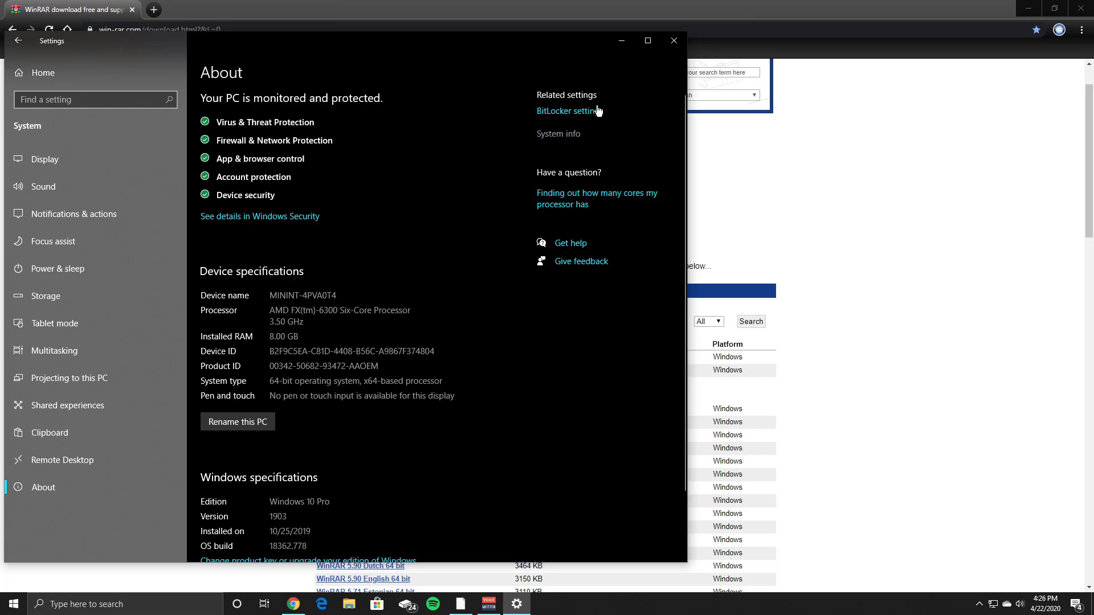
{"action": "left_click", "coordinate": [674, 40]}
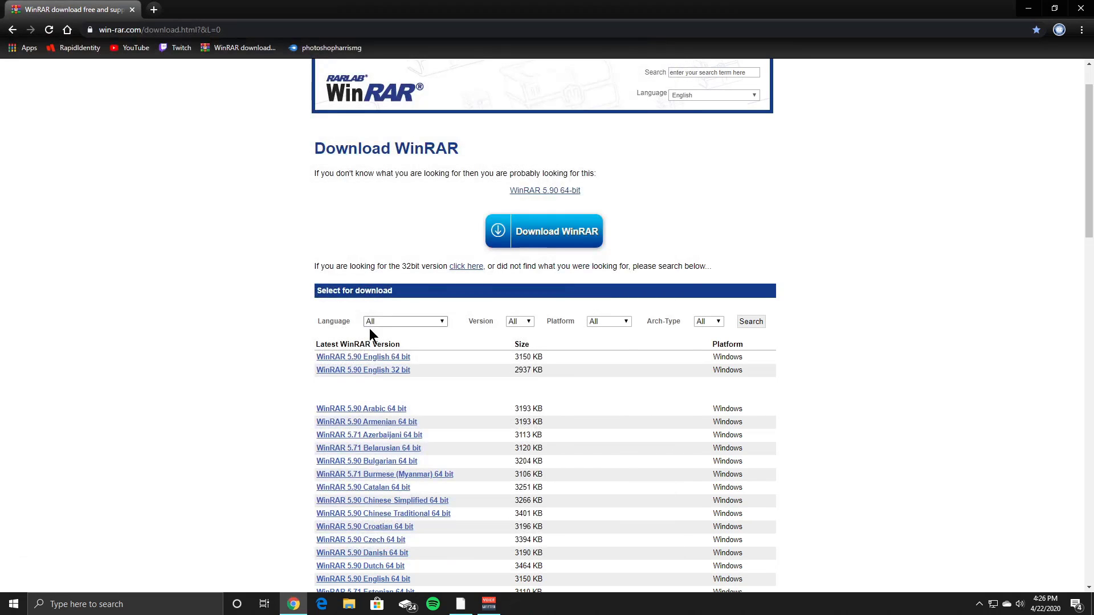
Download WinRAR 5.90 English 64 bit from the WinRAR website and launch the downloaded installer
{"action": "left_click", "coordinate": [359, 358]}
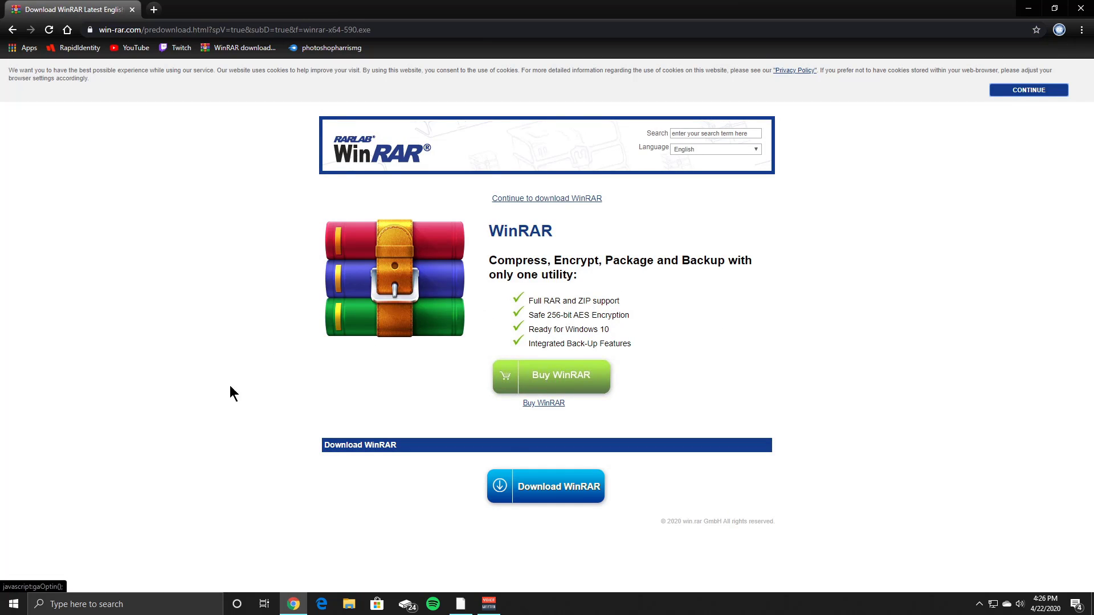
{"action": "left_click", "coordinate": [508, 483]}
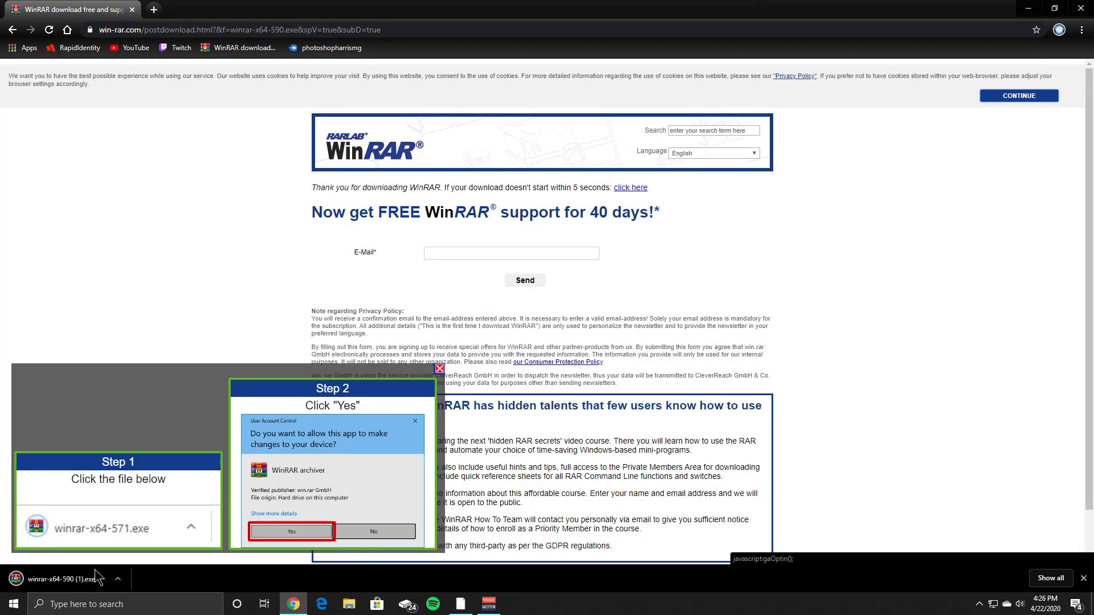
{"action": "left_click", "coordinate": [46, 581]}
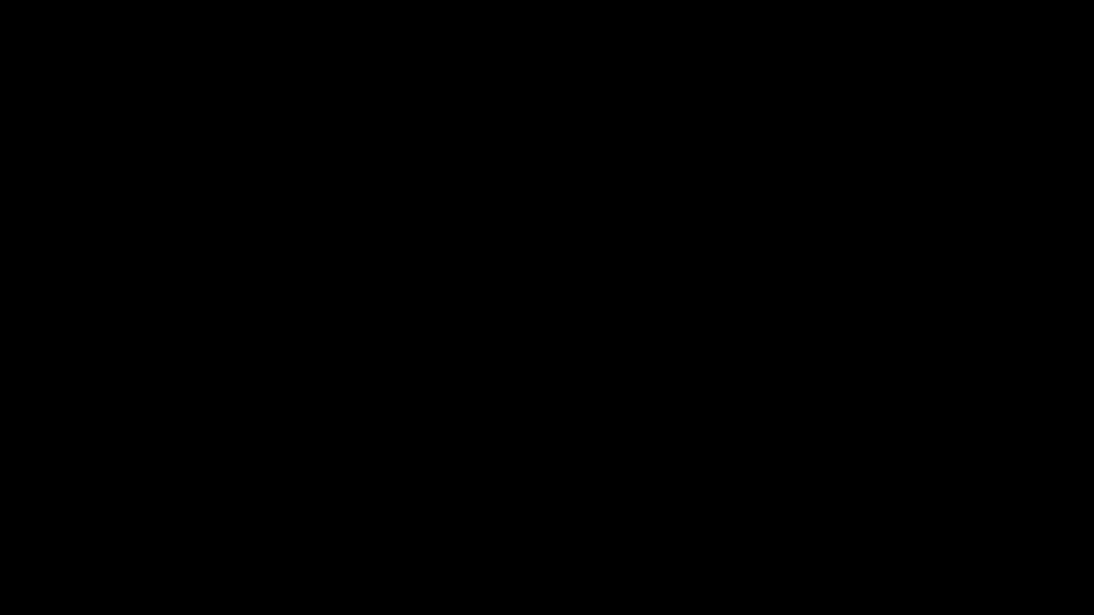
Install WinRAR in C:\Program Files\WinRAR with the default file associations and shell integration, and close the shortcuts folder window
{"action": "left_click", "coordinate": [487, 378]}
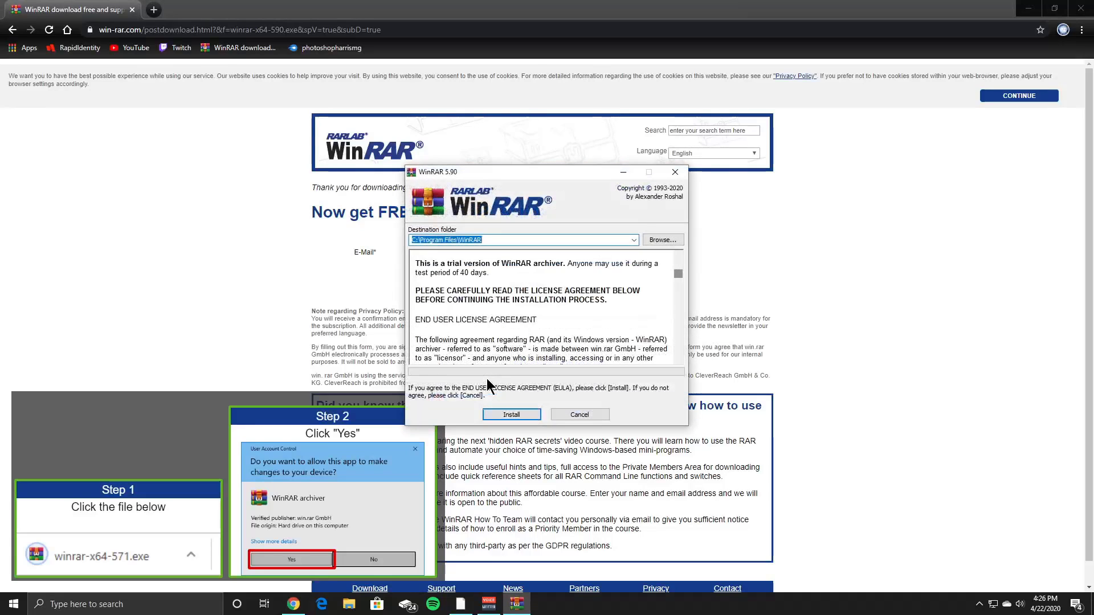
{"action": "left_click", "coordinate": [507, 415]}
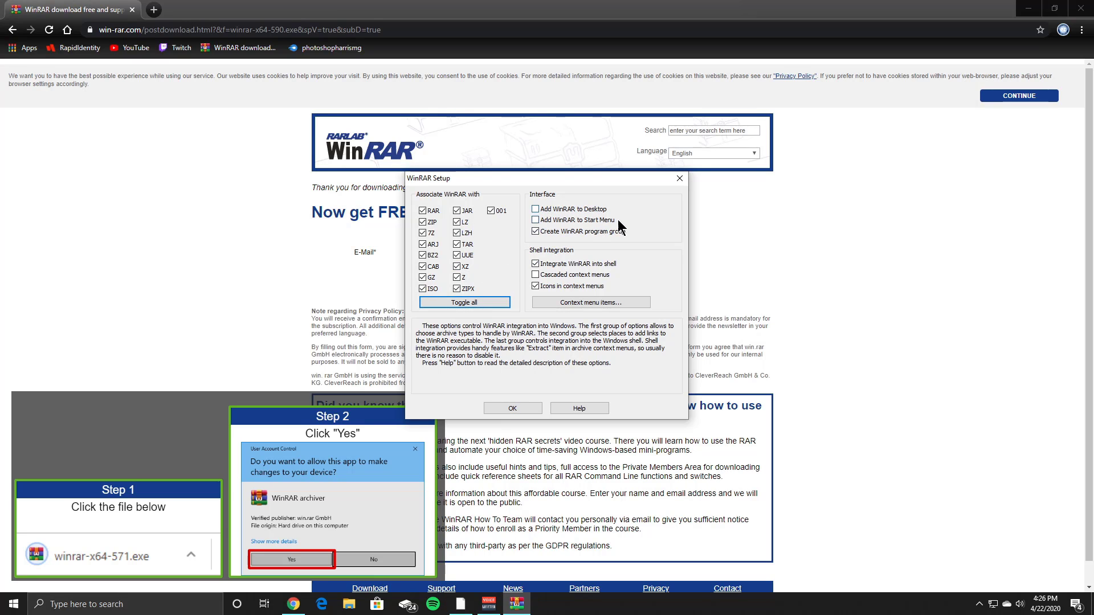
{"action": "left_click", "coordinate": [518, 406]}
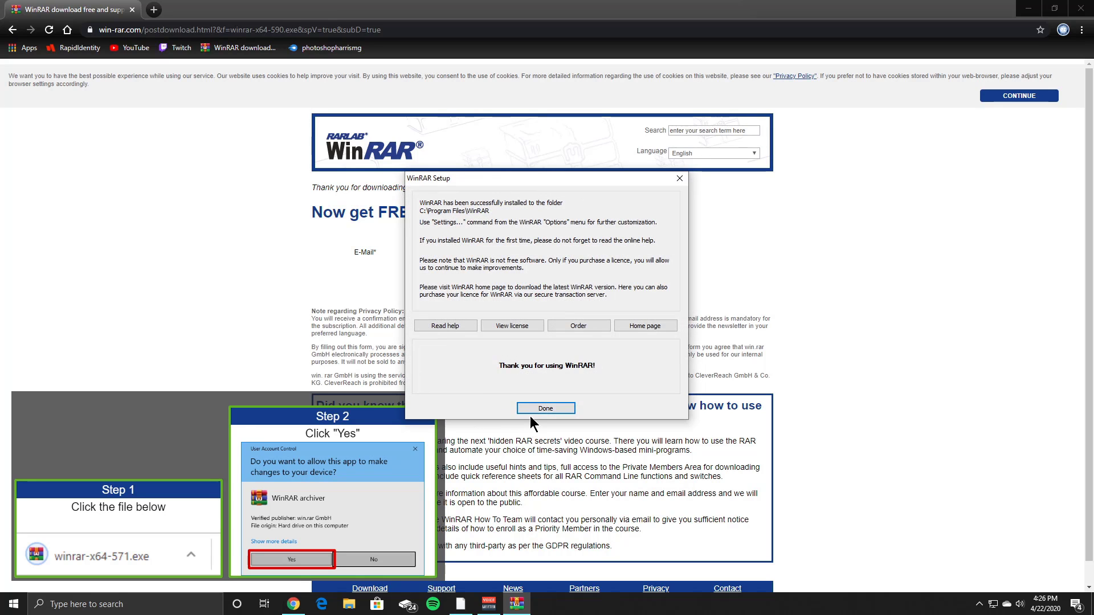
{"action": "left_click", "coordinate": [530, 409]}
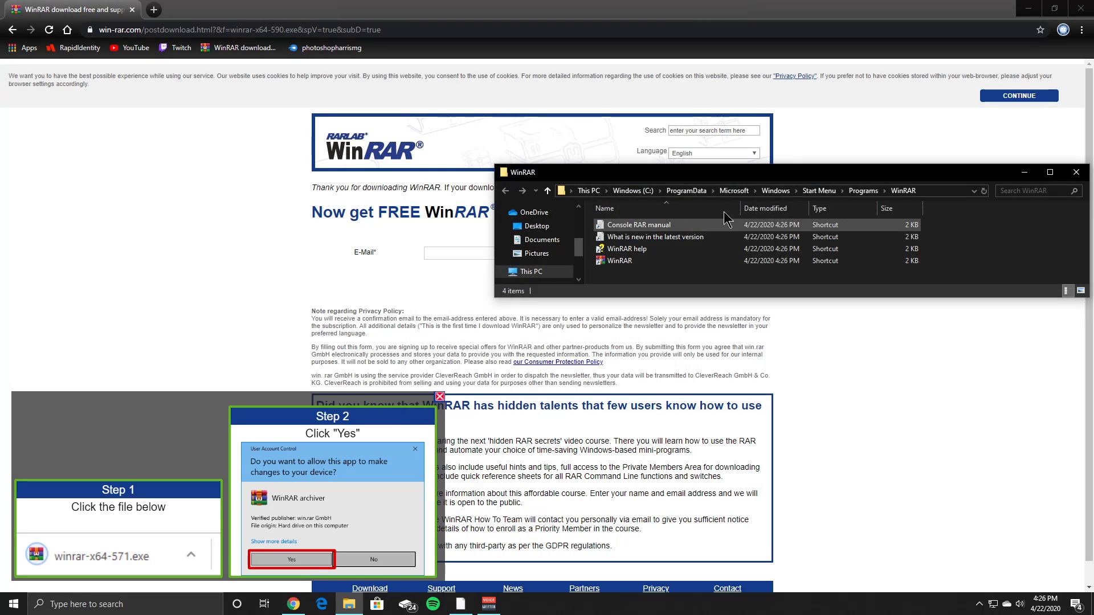
{"action": "left_click", "coordinate": [1076, 174]}
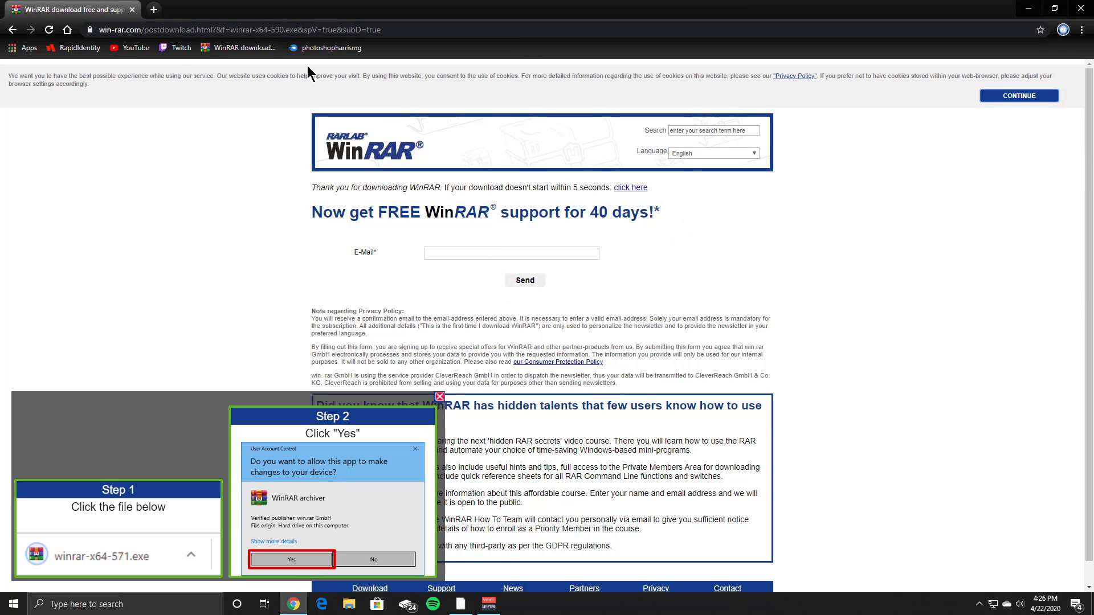
Download the photoshopharrismg.rar archive from its bookmarked MediaFire page and close the pop-up advertisement
{"action": "left_click", "coordinate": [307, 48]}
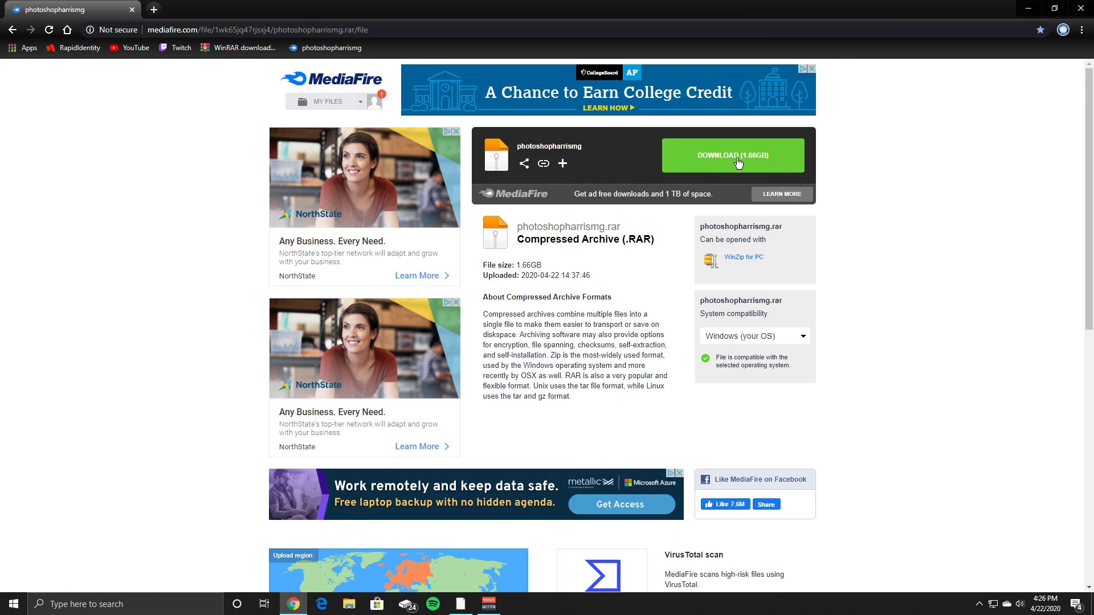
{"action": "left_click", "coordinate": [736, 157]}
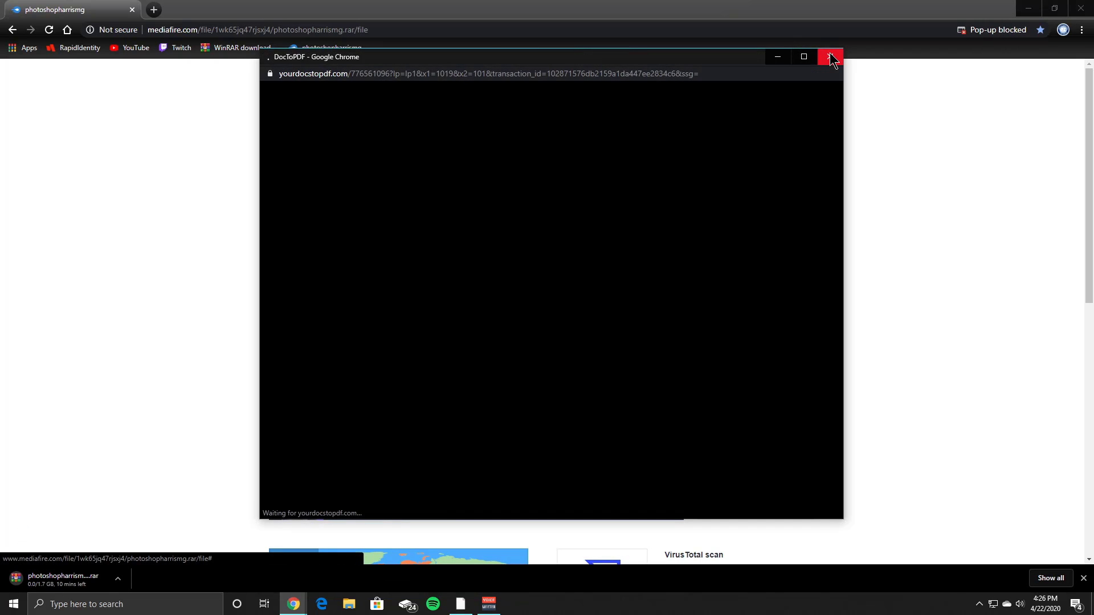
{"action": "left_click", "coordinate": [830, 52]}
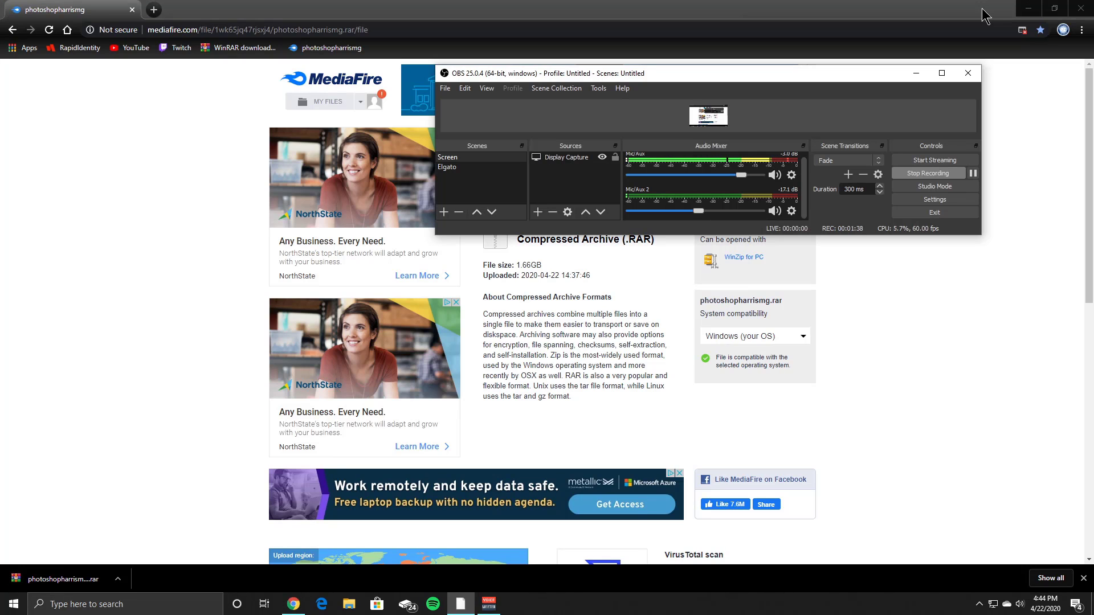
Open the downloaded photoshopharrismg archive in WinRAR, dismiss the purchase offer, and run Set-up.exe from the Photoshop CC -HG folder
{"action": "left_click", "coordinate": [70, 580]}
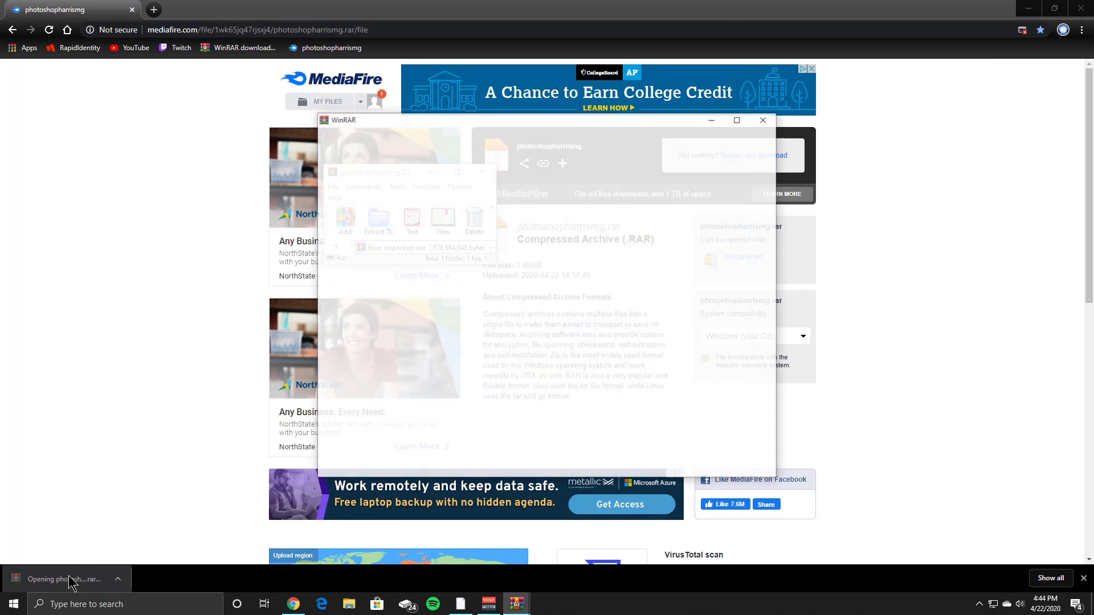
{"action": "left_click", "coordinate": [764, 121]}
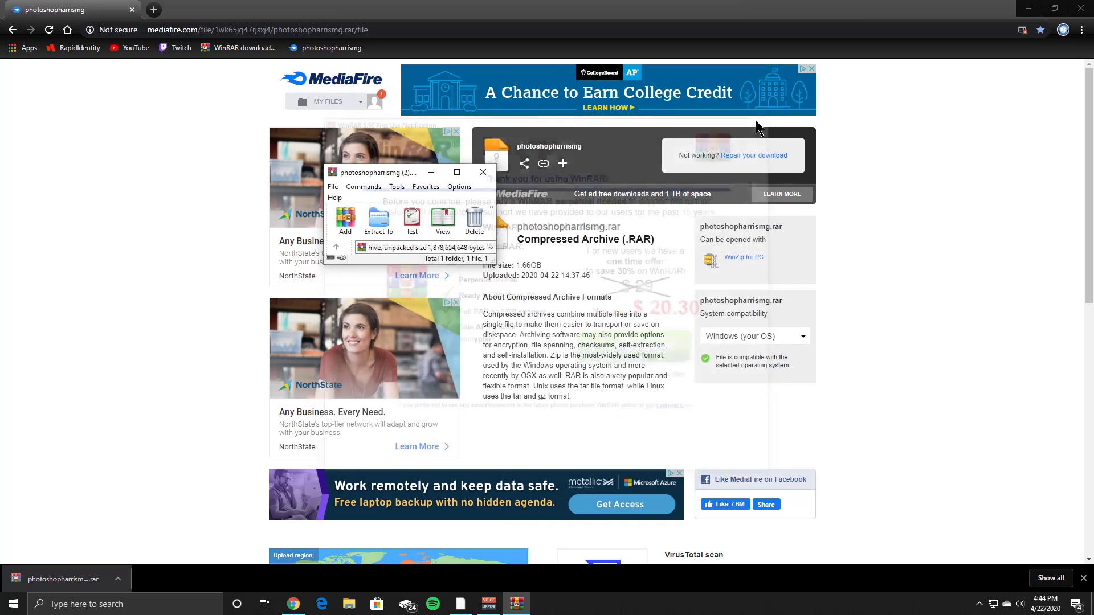
{"action": "left_click", "coordinate": [457, 172]}
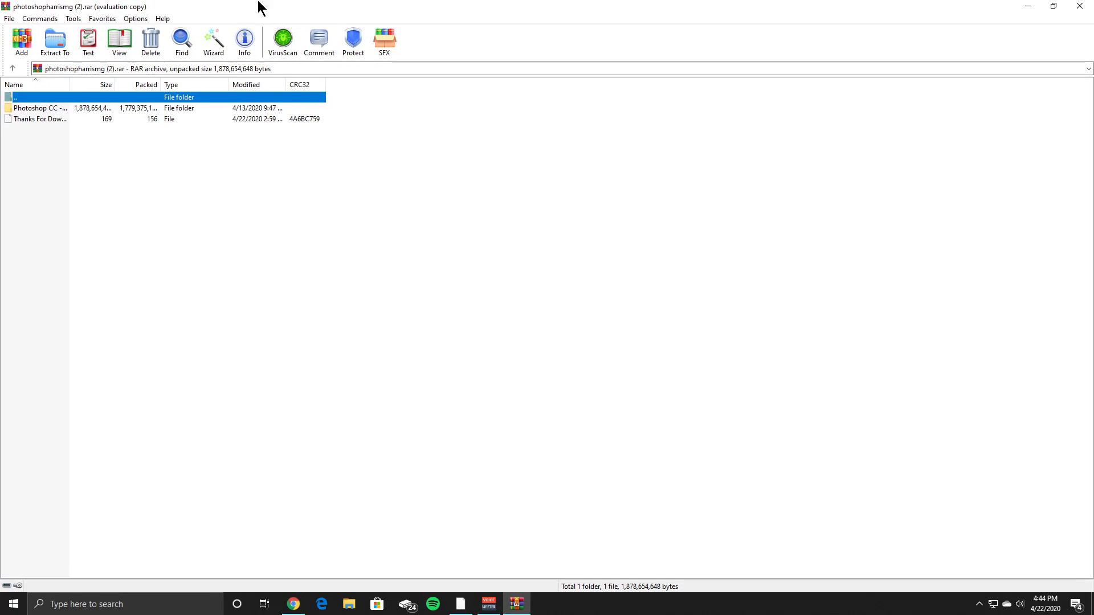
{"action": "double_click", "coordinate": [28, 109]}
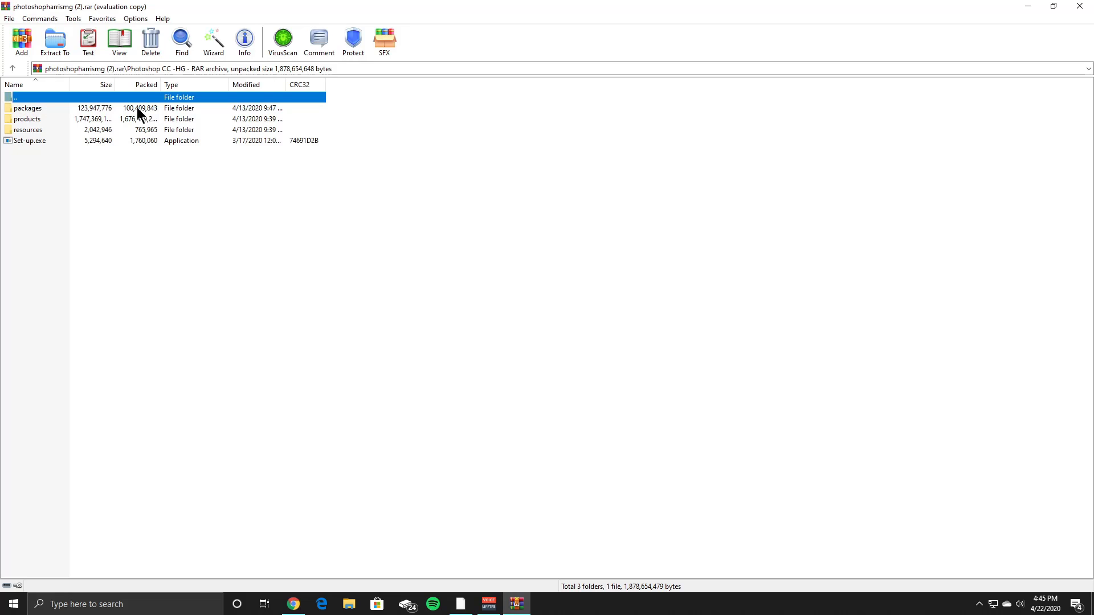
{"action": "double_click", "coordinate": [31, 142]}
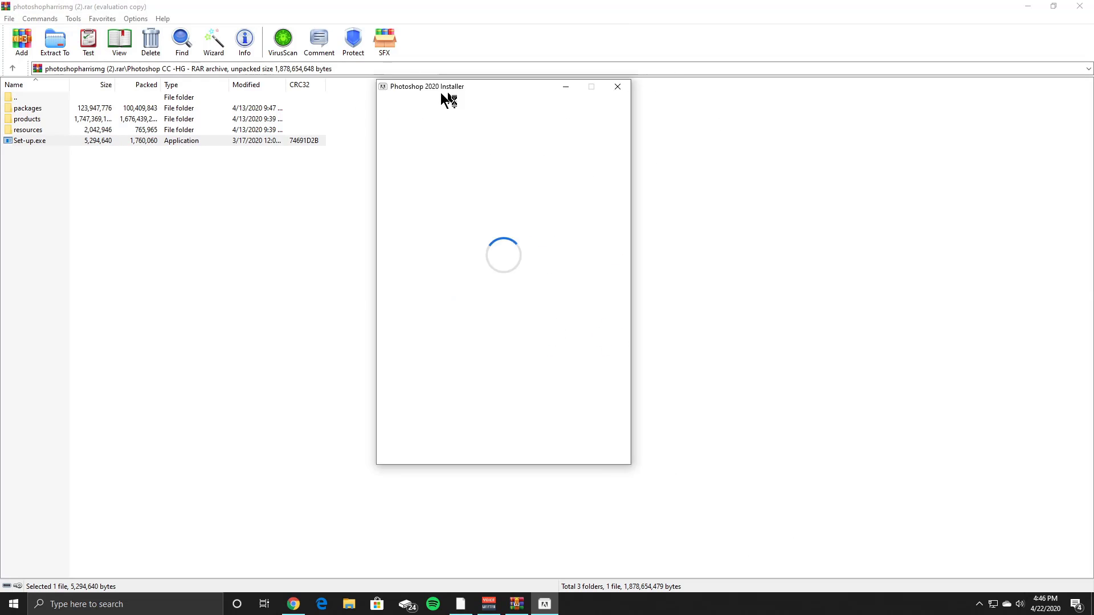
Clear the desktop around the Photoshop 2020 Installer by minimizing WinRAR and OBS and closing the browser, and reposition the installer window
{"action": "left_click_drag", "start_coordinate": [442, 98], "coordinate": [427, 151]}
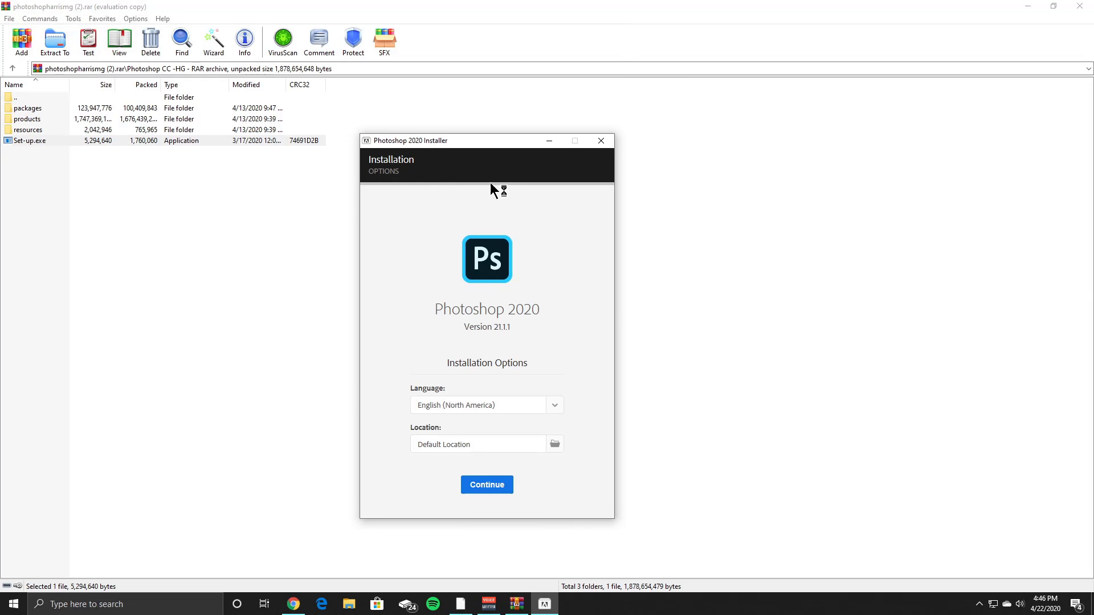
{"action": "left_click", "coordinate": [1029, 7]}
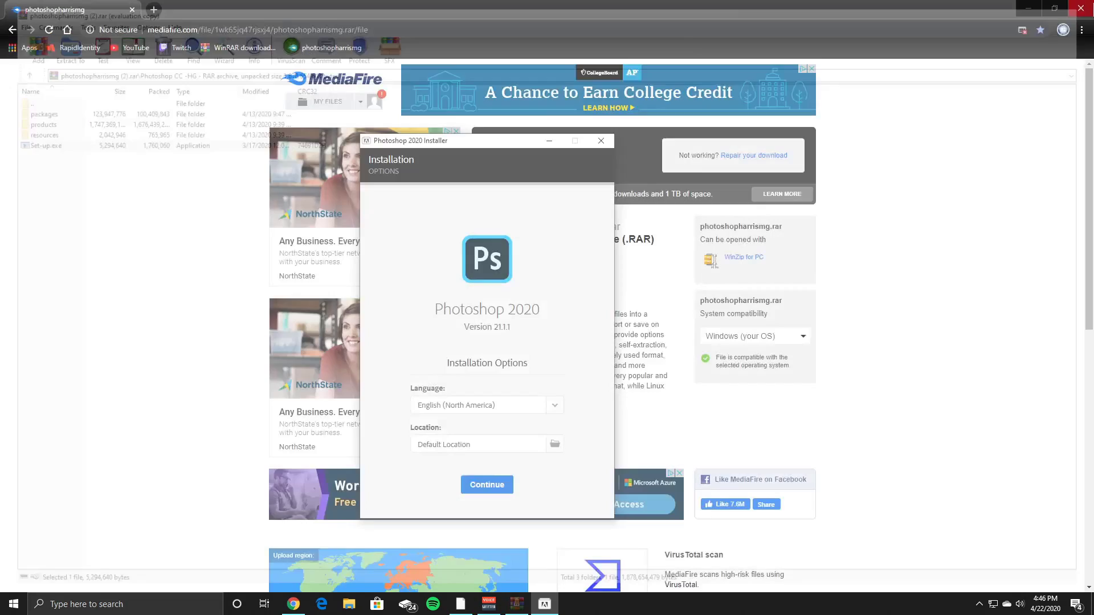
{"action": "left_click", "coordinate": [1086, 8]}
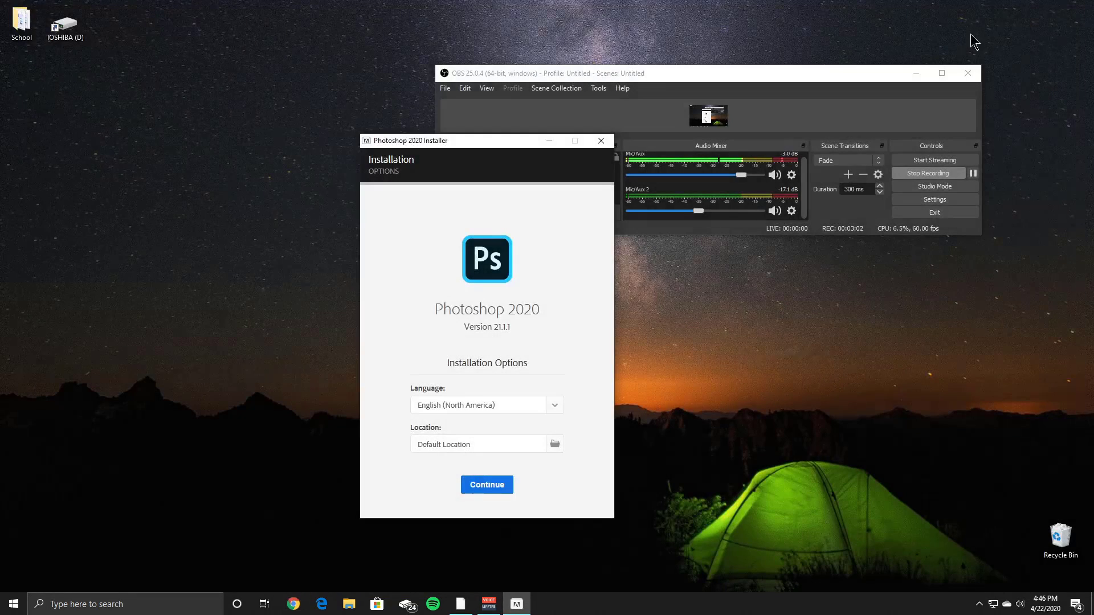
{"action": "left_click", "coordinate": [916, 75]}
{"action": "left_click_drag", "start_coordinate": [460, 134], "coordinate": [462, 101]}
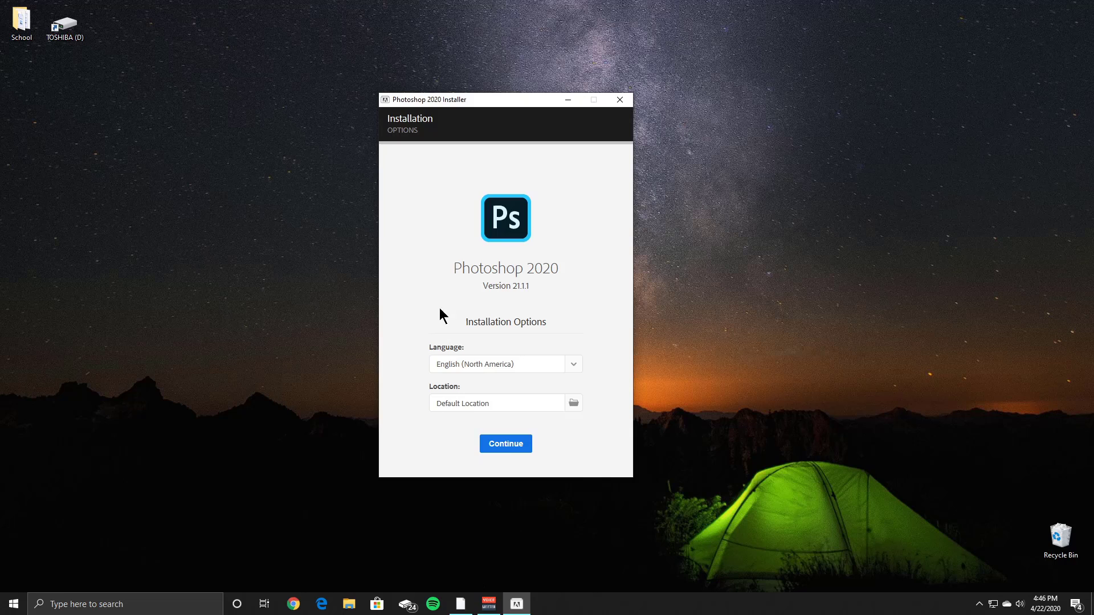
Install Photoshop 2020 in English (North America) at the default location and close the installer when it finishes
{"action": "left_click", "coordinate": [479, 367]}
{"action": "left_click", "coordinate": [532, 387]}
{"action": "left_click", "coordinate": [493, 445]}
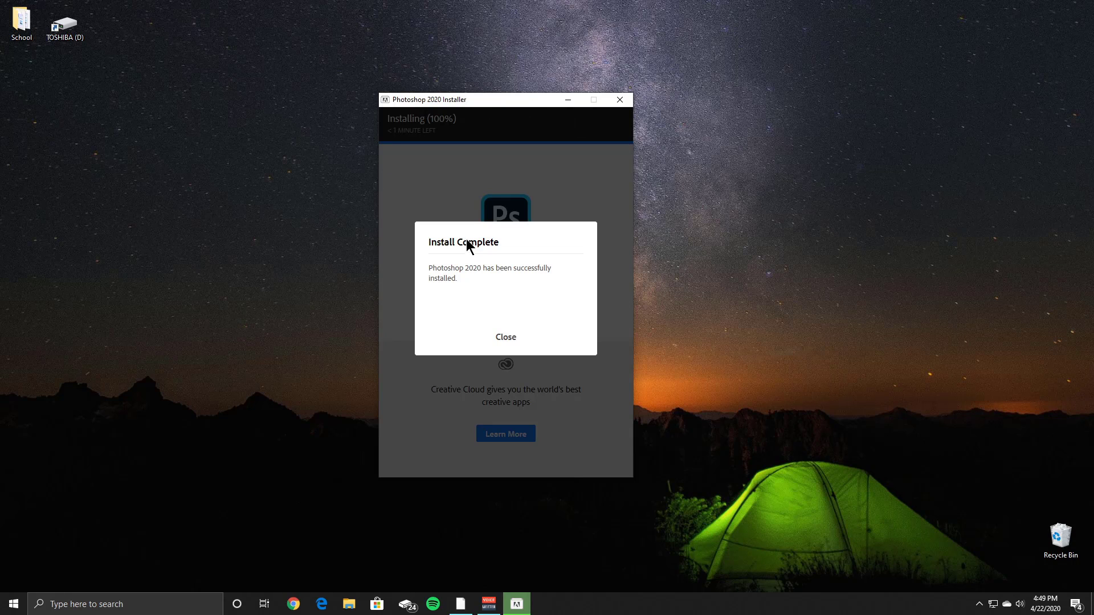
{"action": "left_click", "coordinate": [503, 337]}
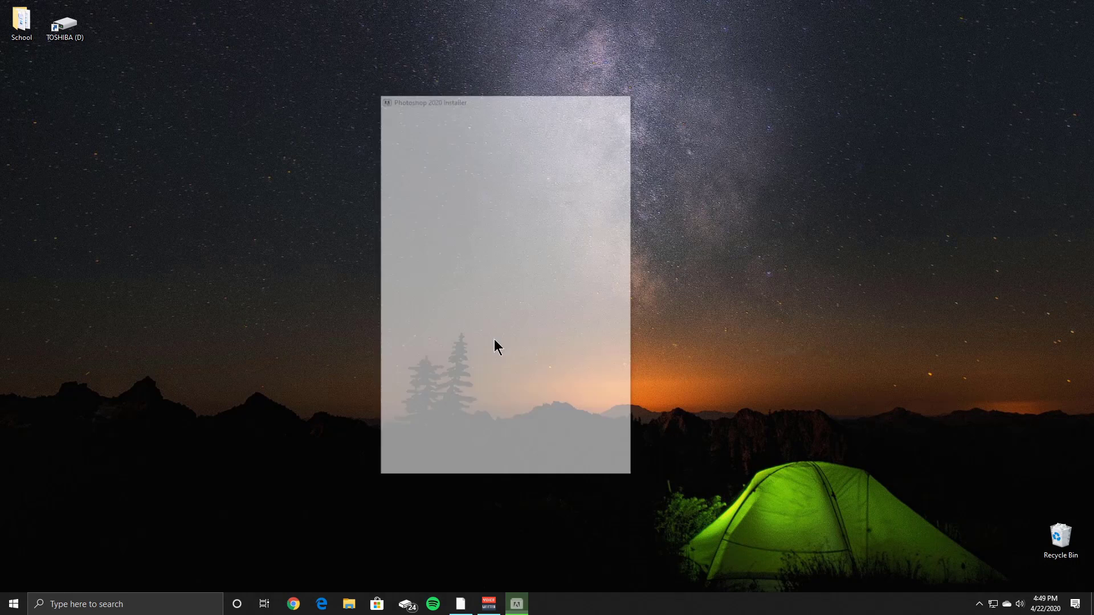
Find Adobe Photoshop 2020 through the Windows search and launch it
{"action": "left_click", "coordinate": [85, 603]}
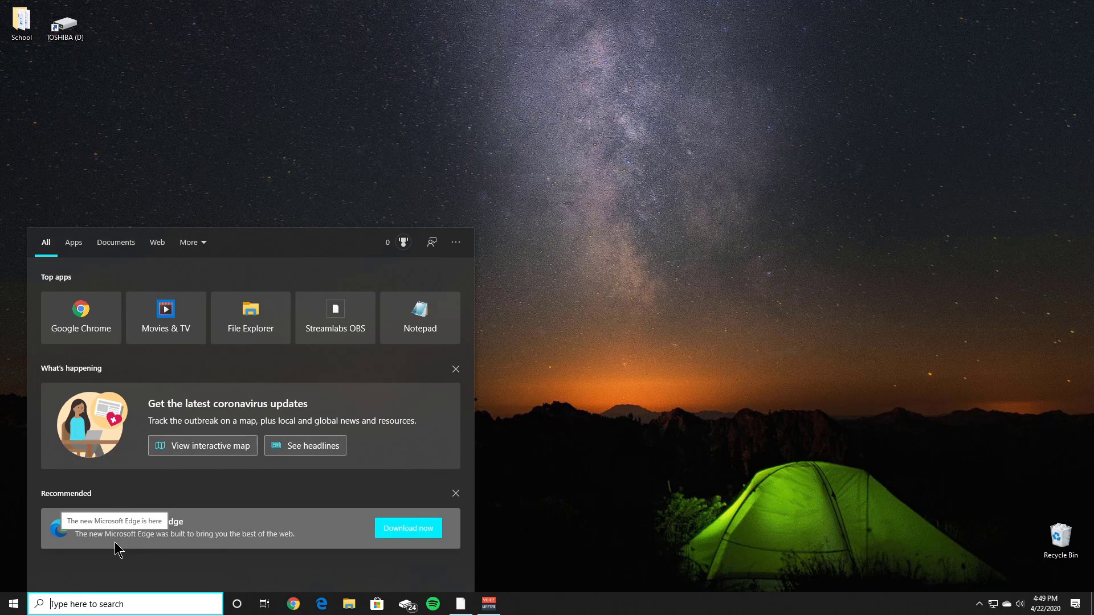
{"action": "type", "text": "photo"}
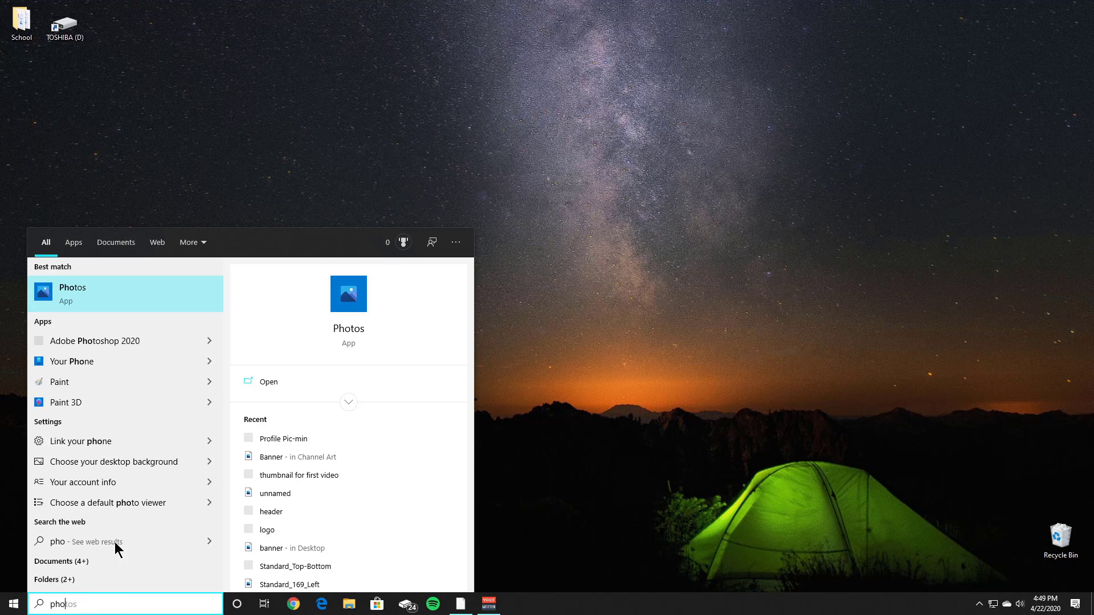
{"action": "type", "text": "s"}
{"action": "left_click", "coordinate": [96, 344]}
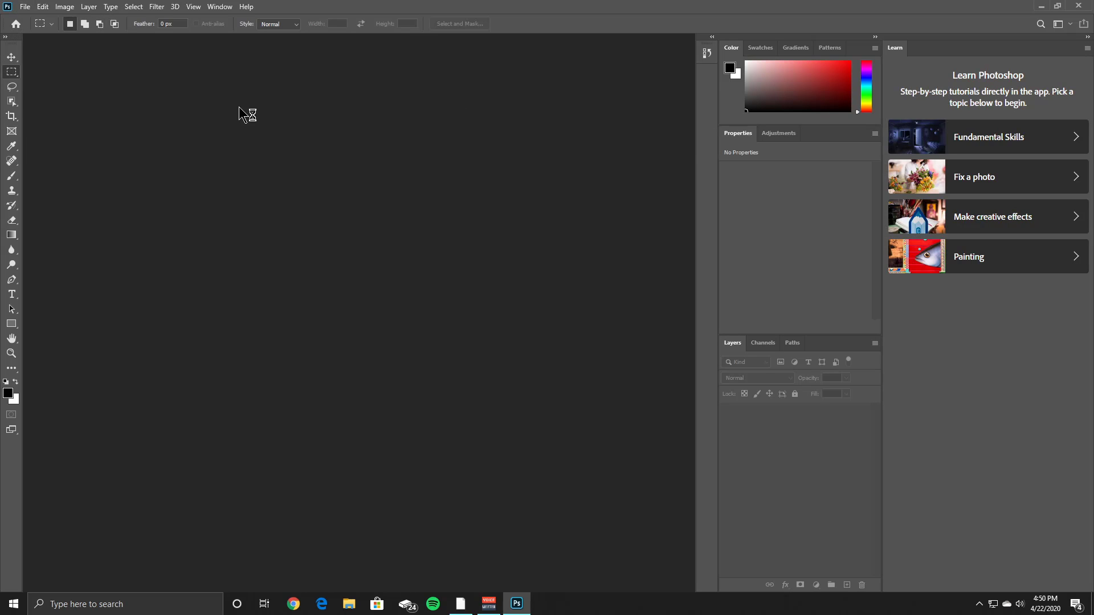
Create a new 16 × 12 cm document at 300 pixels/inch in RGB Color with a white background
{"action": "left_click", "coordinate": [25, 8]}
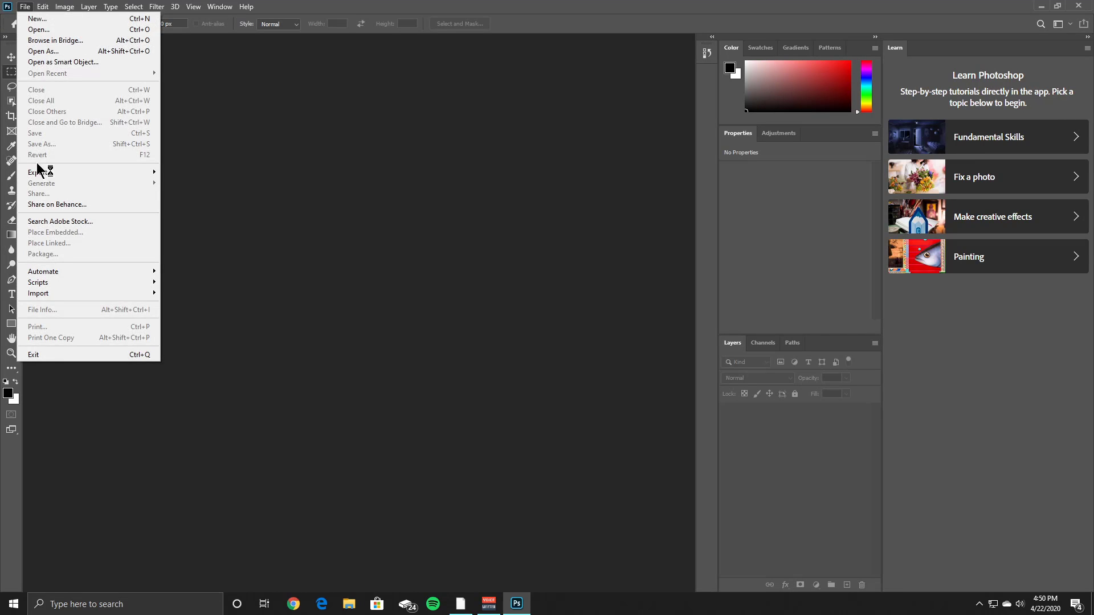
{"action": "left_click", "coordinate": [40, 19]}
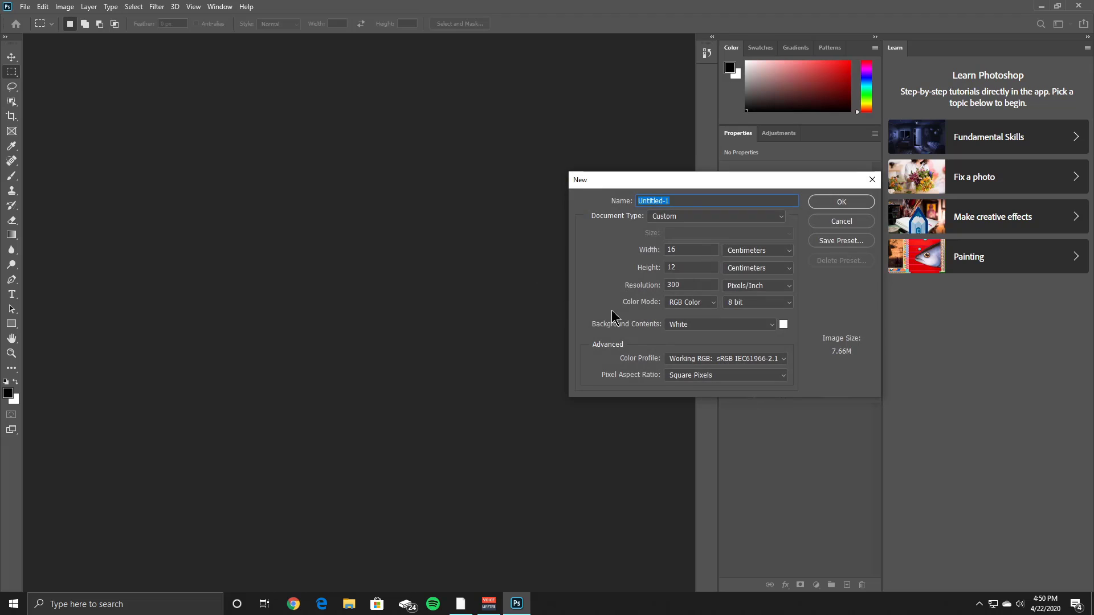
{"action": "left_click", "coordinate": [853, 205]}
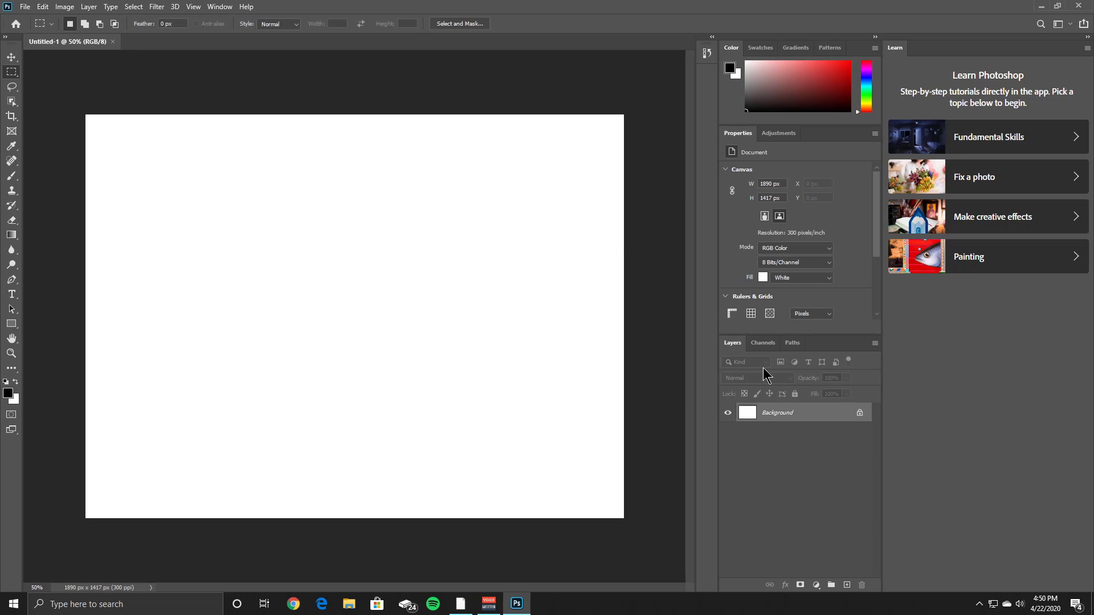
Add a text layer reading "LIKE AND SUBSCRIBE" in the upper middle of the canvas with the Type tool
{"action": "left_click", "coordinate": [11, 295]}
{"action": "left_click", "coordinate": [12, 295]}
{"action": "left_click", "coordinate": [258, 264]}
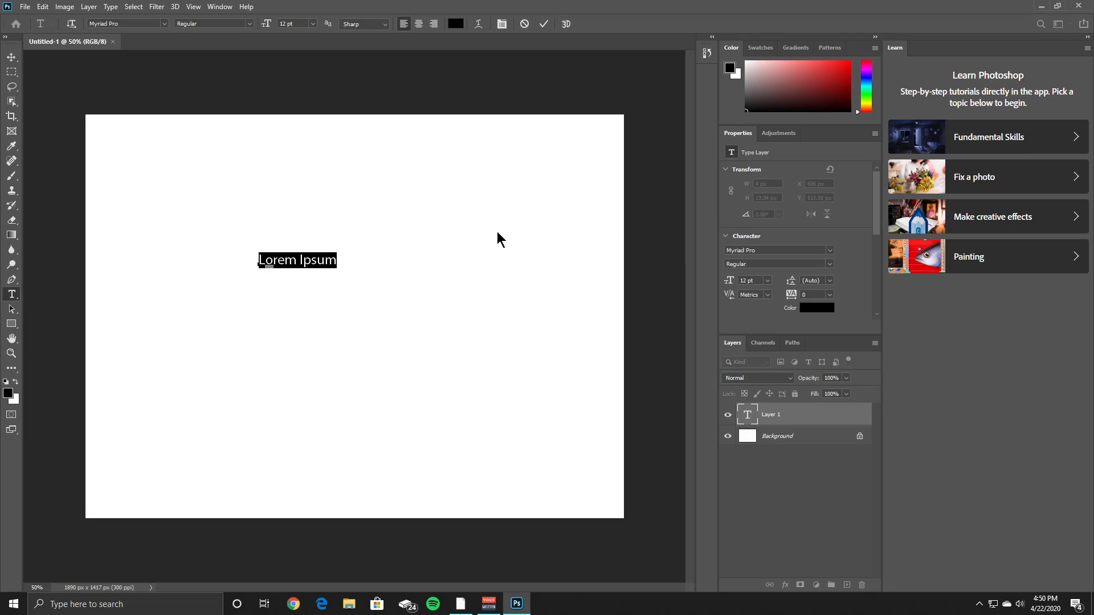
{"action": "key", "text": "BackSpace"}
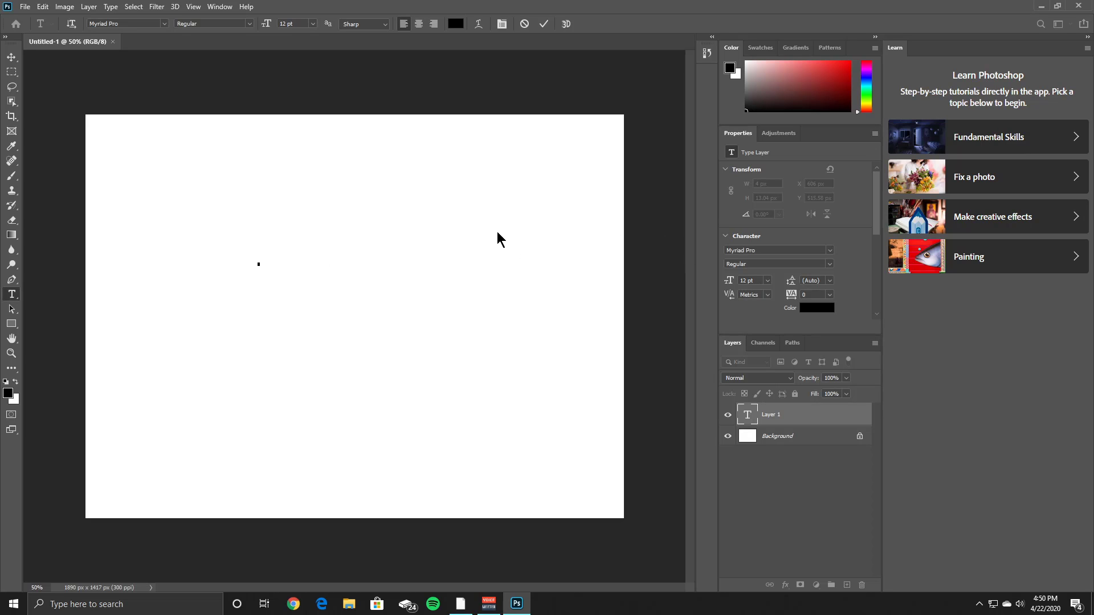
{"action": "type", "text": "LIKE AND SUBSCRIBE"}
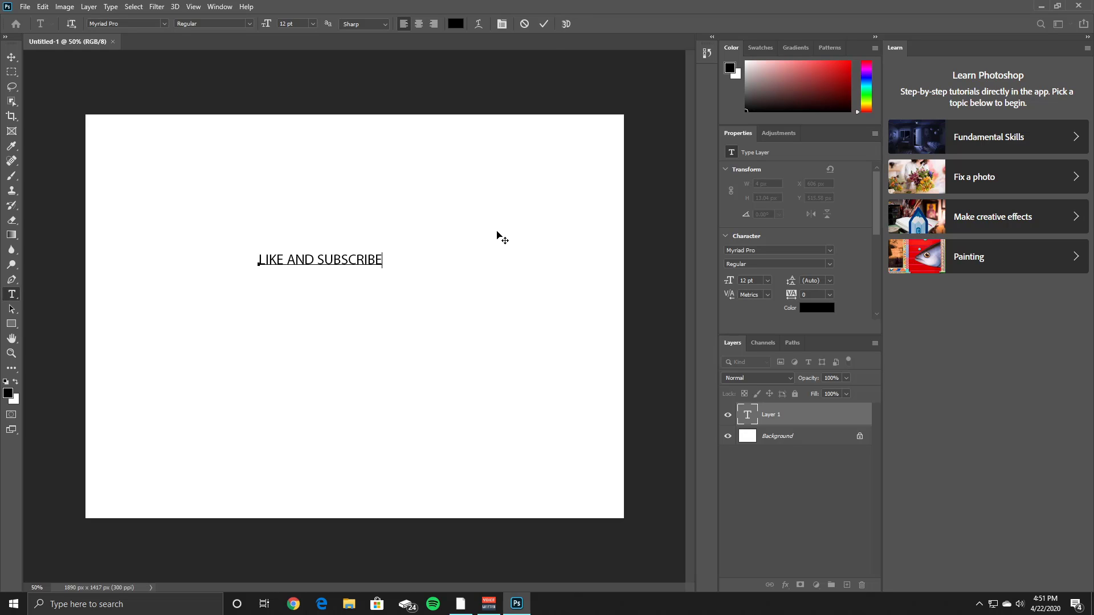
{"action": "left_click", "coordinate": [544, 24]}
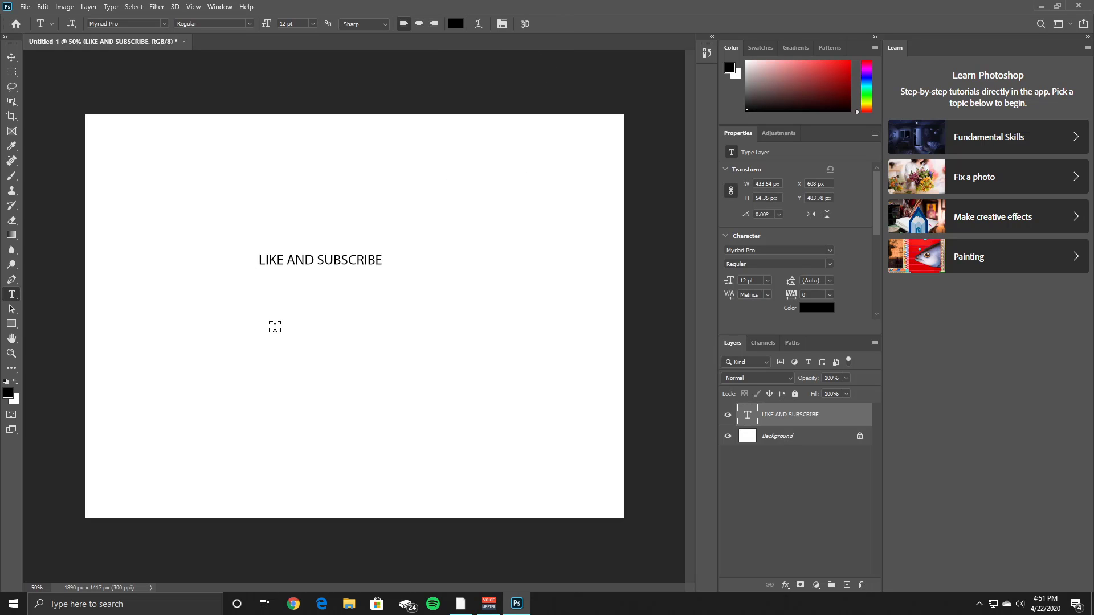